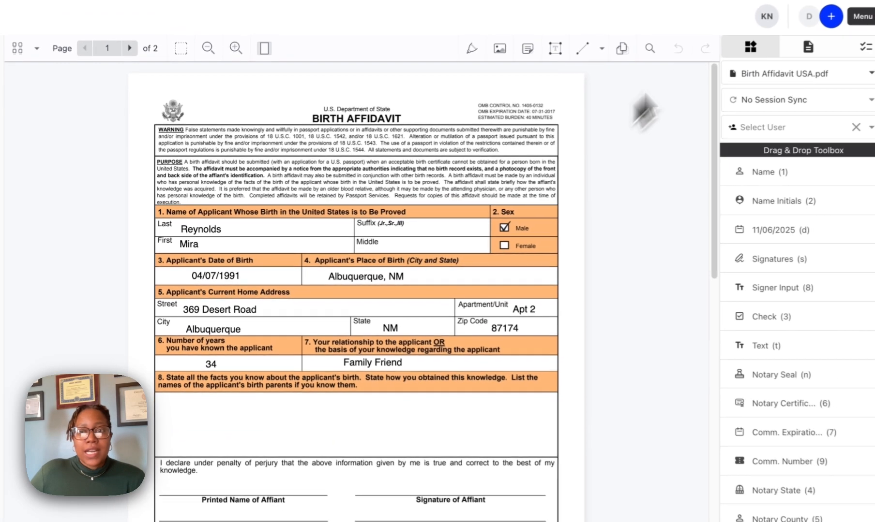
Add a text input for the primary signer, hinted with how they know the applicant, and fit it into the empty section 8 area
mouse_move(808, 19)
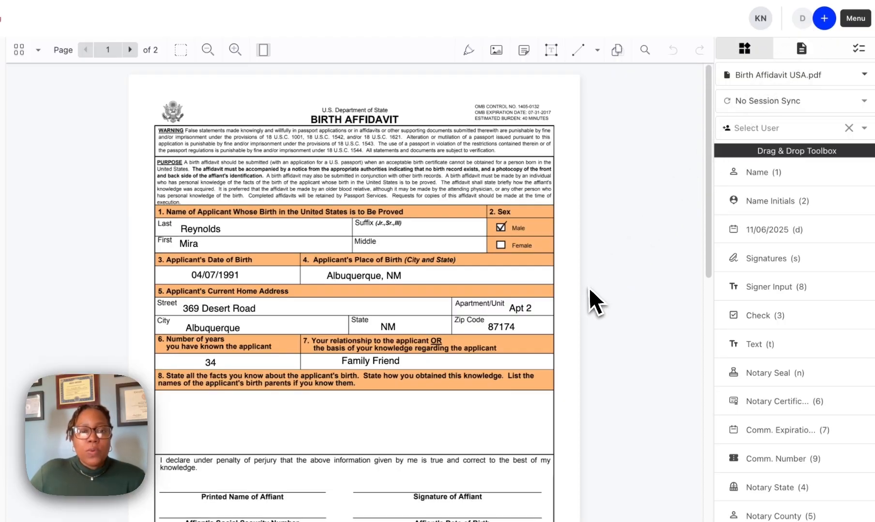
scroll(590, 290, "down", 2)
scroll(599, 297, "down", 1)
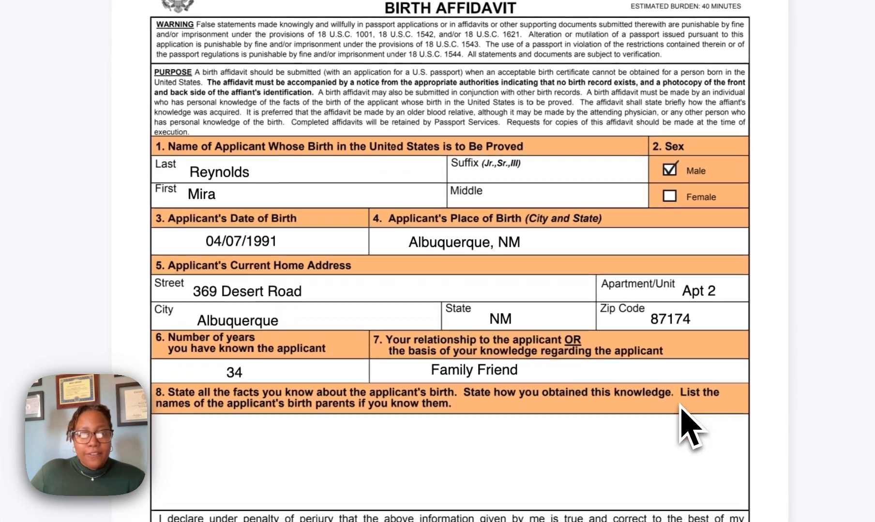
scroll(338, 431, "down", 1)
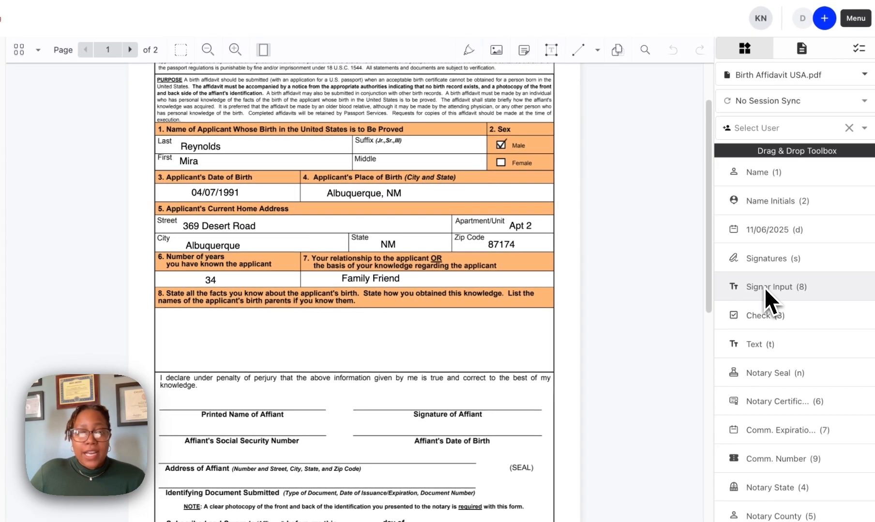
left_click_drag(765, 291, 227, 333)
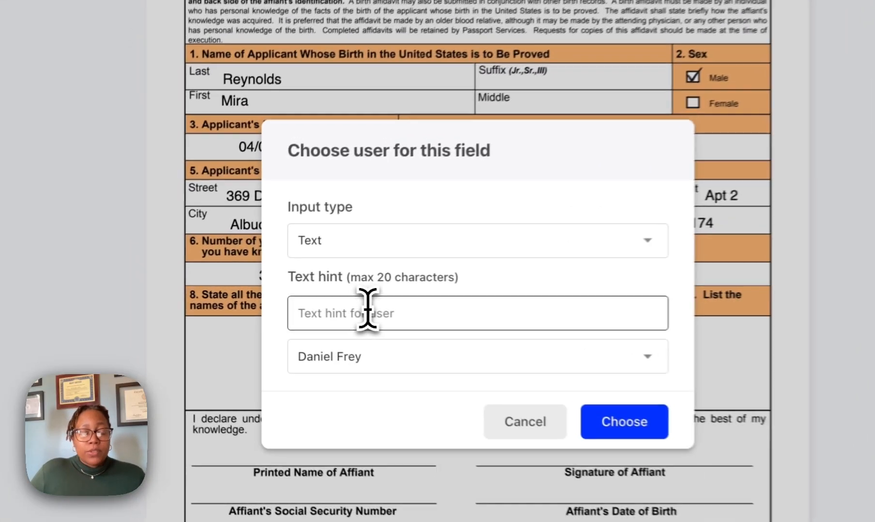
left_click(374, 313)
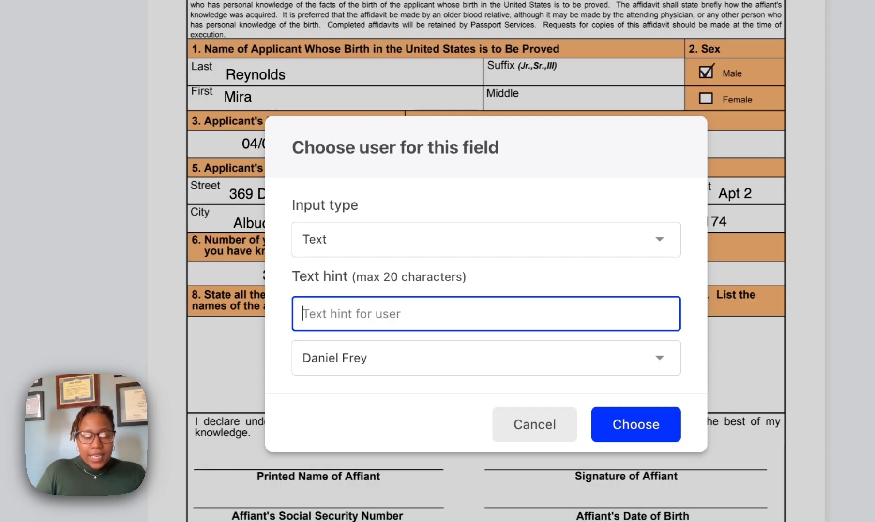
type("How you k")
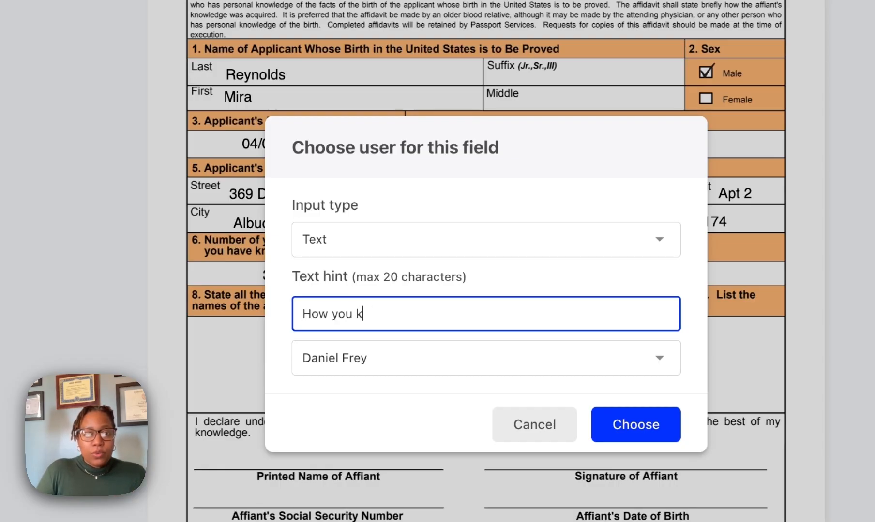
type("now mira")
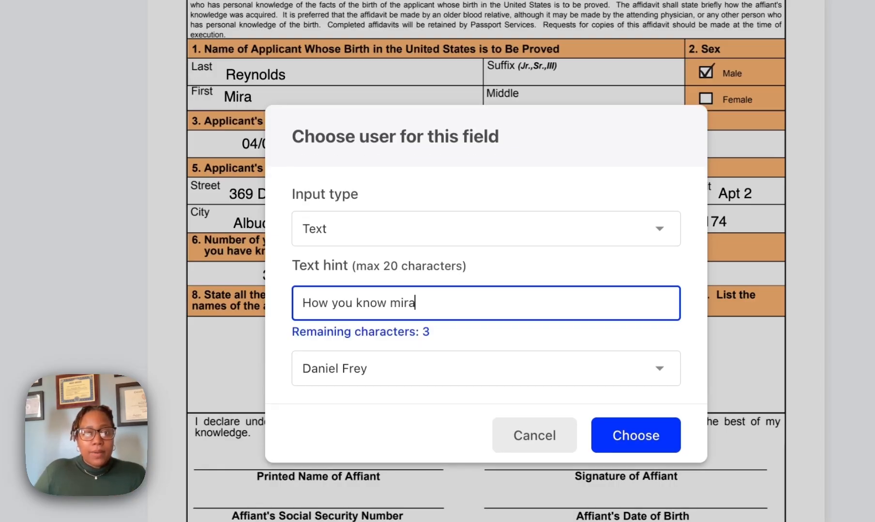
left_click(621, 438)
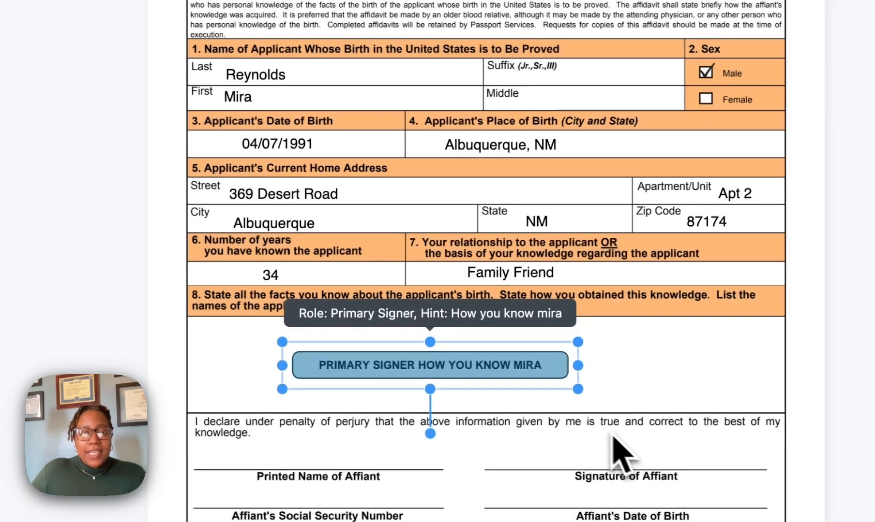
left_click_drag(576, 387, 468, 354)
left_click(643, 400)
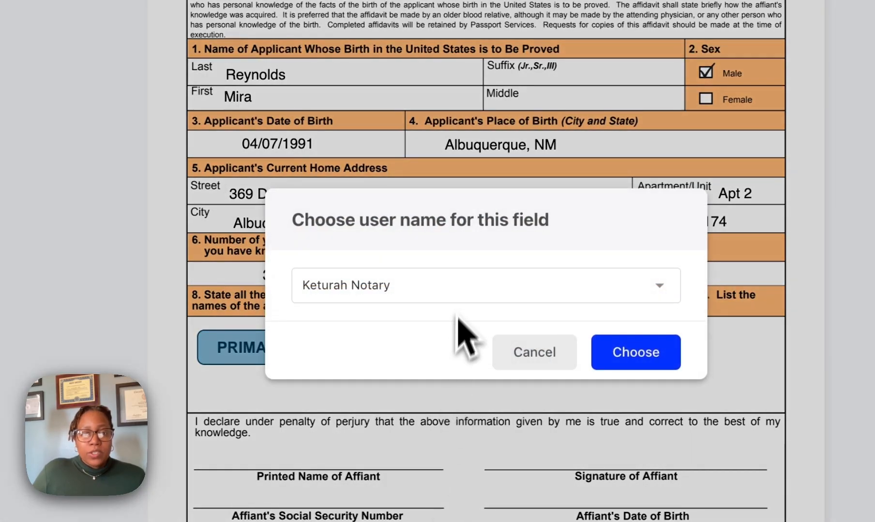
Insert the primary signer's name and place it on the Printed Name of Affiant line
left_click(460, 297)
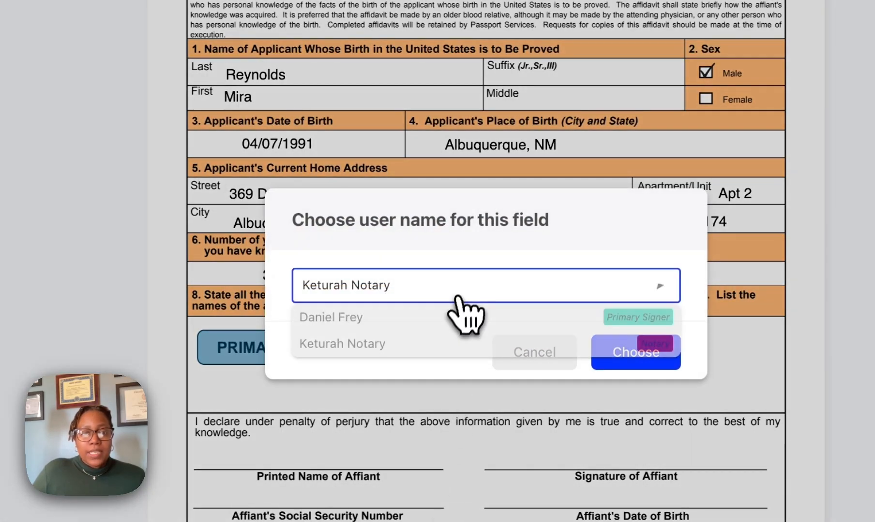
left_click(438, 323)
left_click(636, 362)
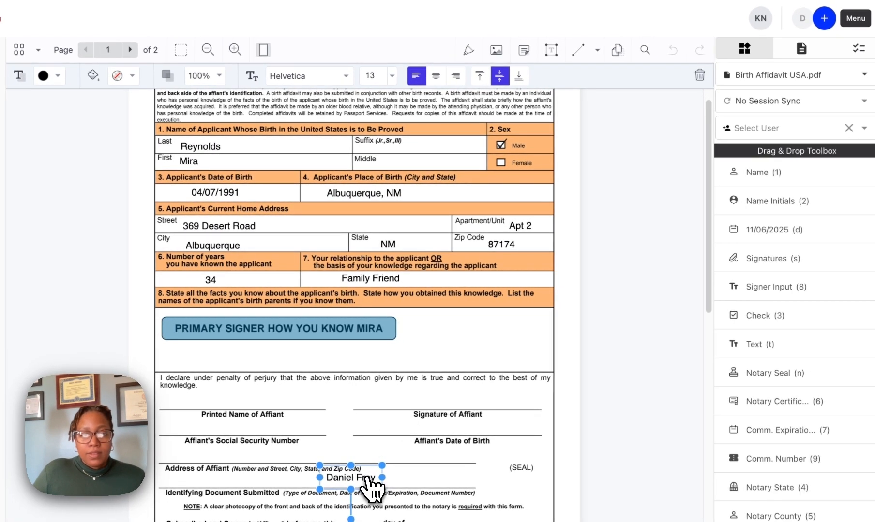
left_click_drag(370, 486, 250, 411)
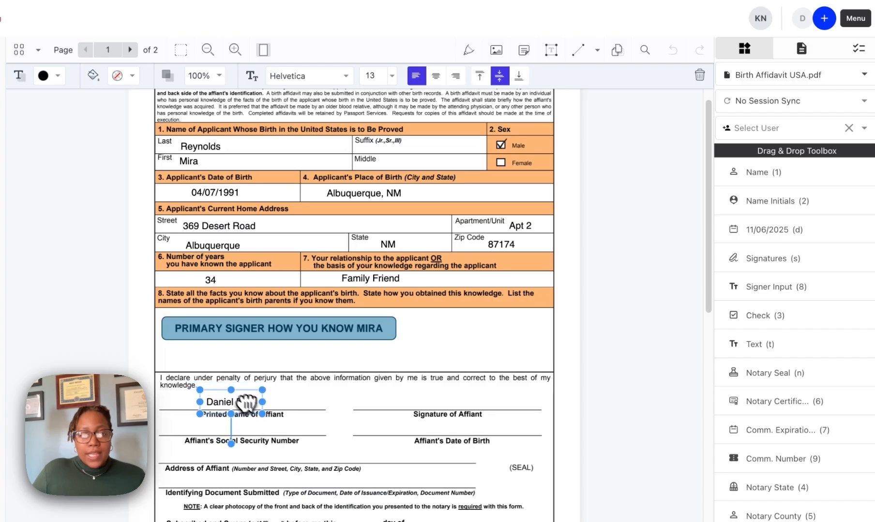
left_click(283, 434)
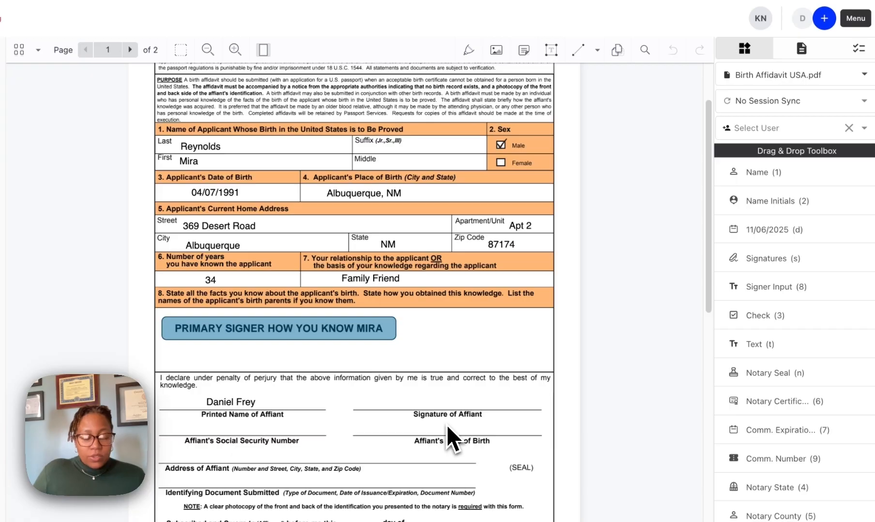
Add a signature field for the primary signer, shrink it and place it on the Signature of Affiant line
key("s")
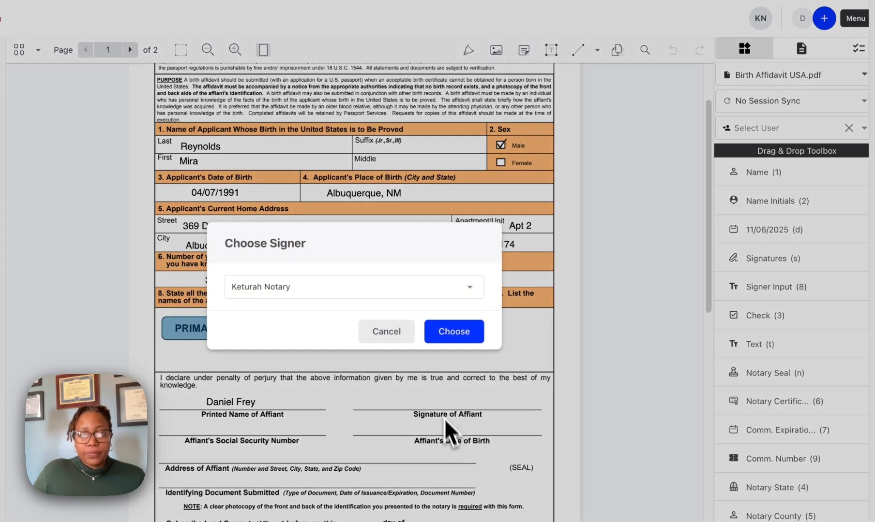
left_click(452, 291)
left_click(375, 310)
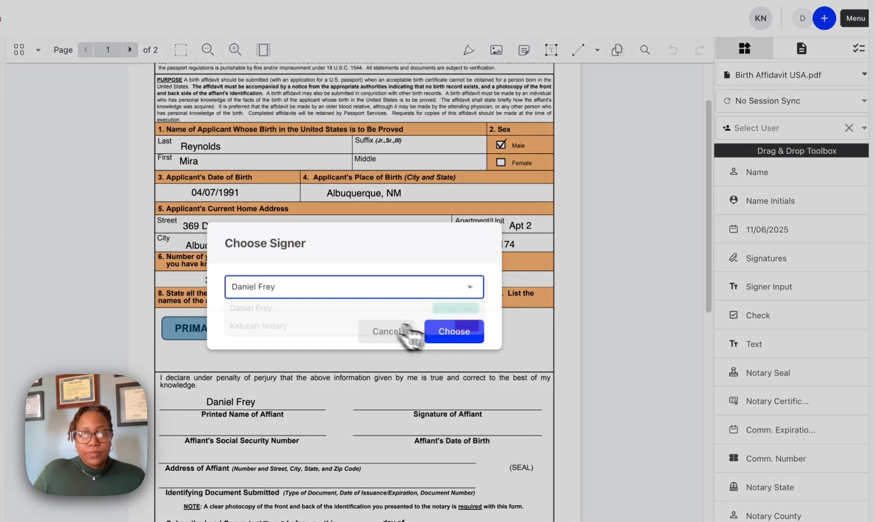
left_click(449, 340)
left_click_drag(505, 440, 443, 392)
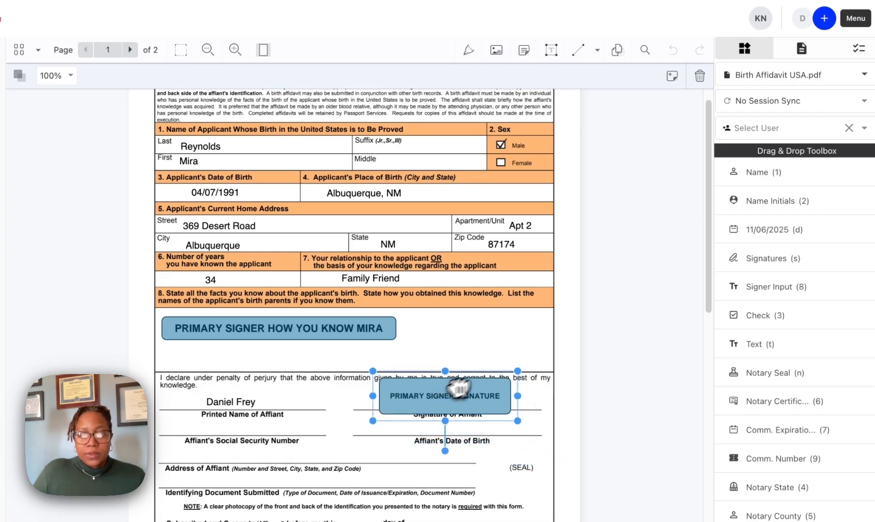
left_click_drag(517, 371, 460, 393)
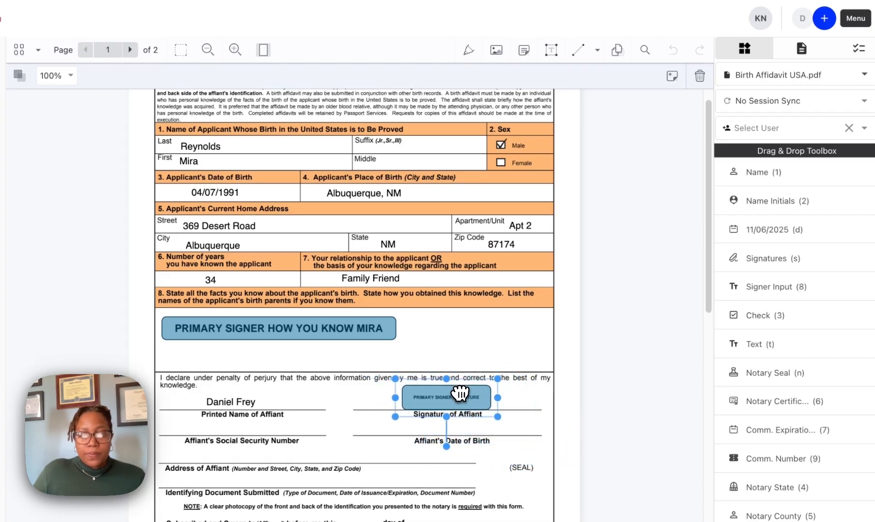
left_click(420, 468)
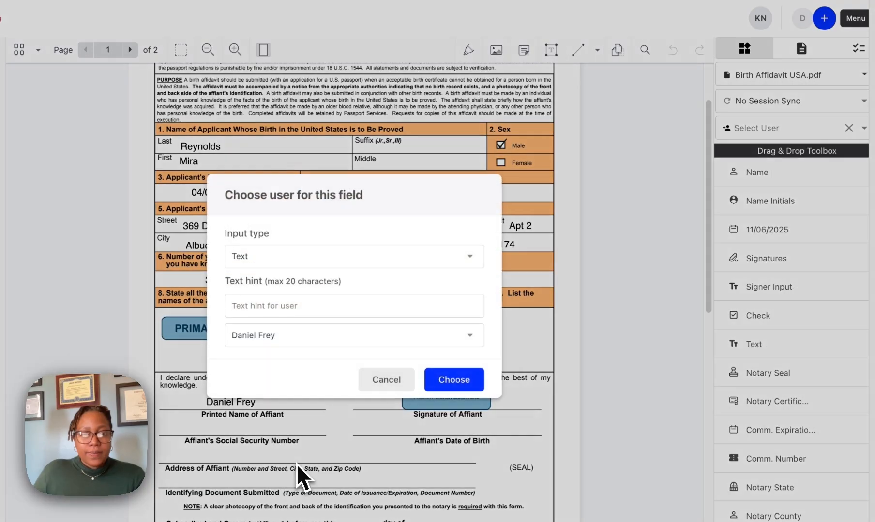
Add a primary signer text input with the hint "SSN" on the Affiant's Social Security Number line
left_click(307, 310)
type("SSN")
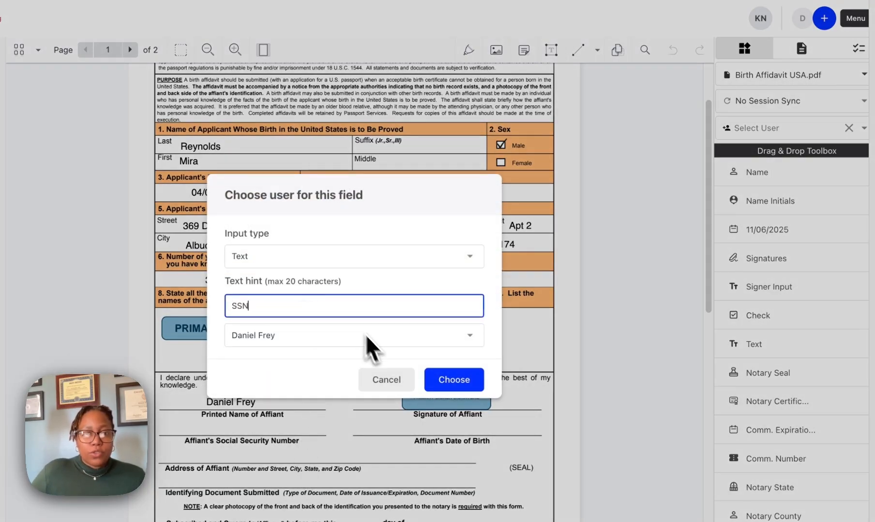
left_click(439, 381)
left_click_drag(351, 479, 247, 428)
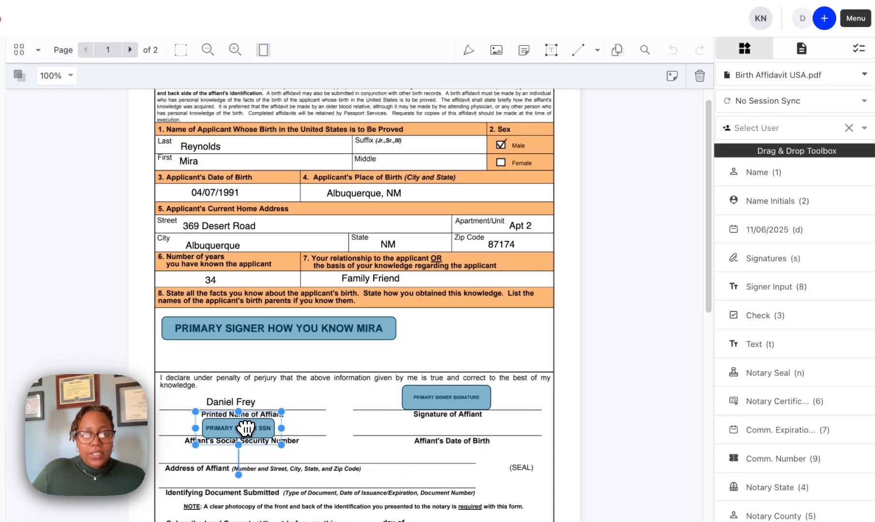
left_click(342, 451)
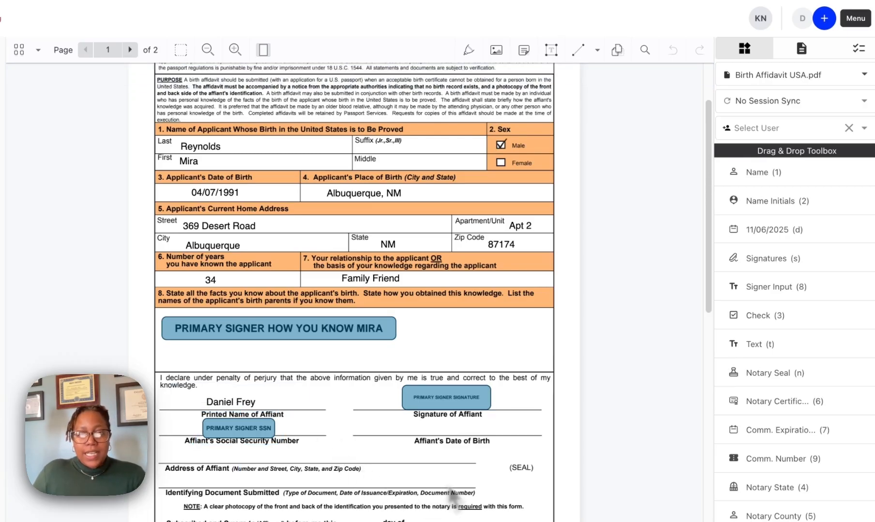
Add a primary signer text input with the hint "DOB", shrink it and place it on the Affiant's Date of Birth line
key("8")
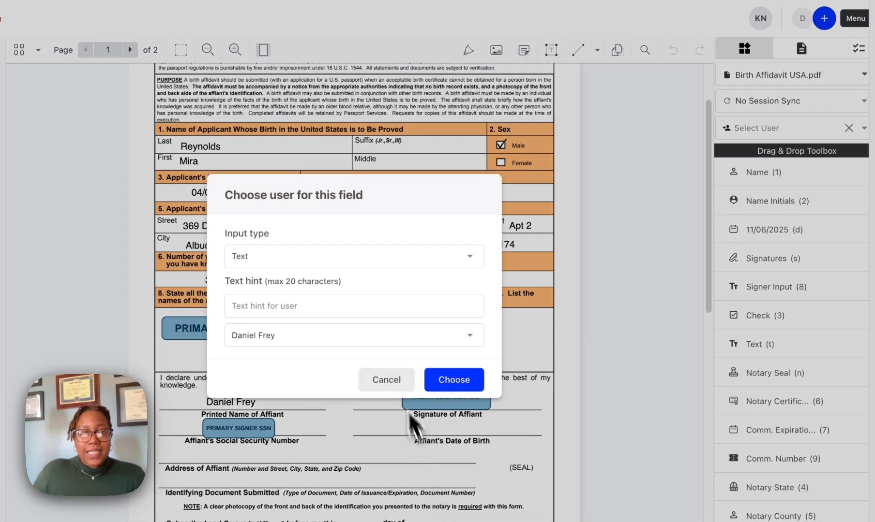
left_click(359, 309)
type("DOB")
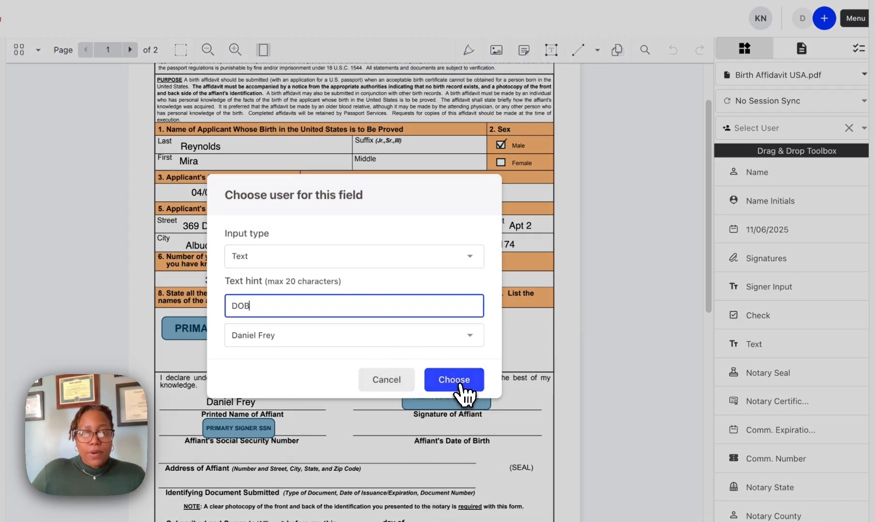
left_click(456, 383)
left_click_drag(473, 518, 456, 439)
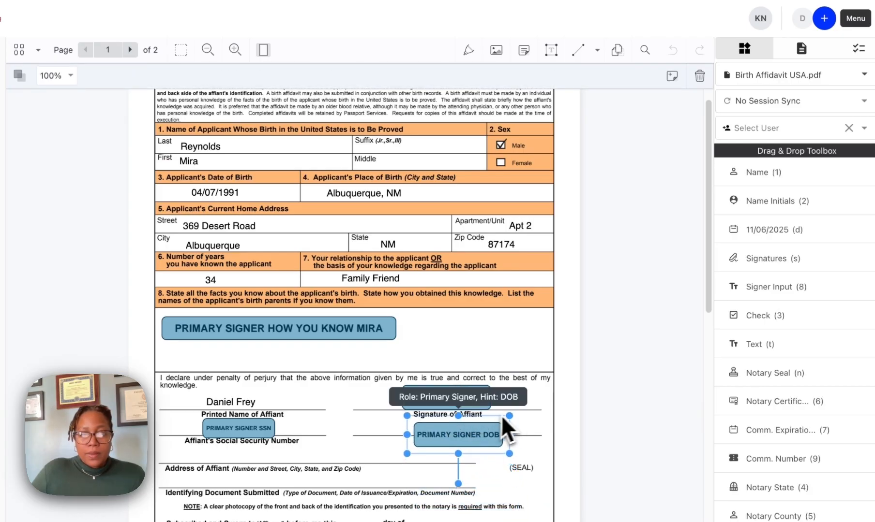
left_click_drag(511, 415, 489, 421)
left_click_drag(458, 447, 457, 431)
left_click(462, 494)
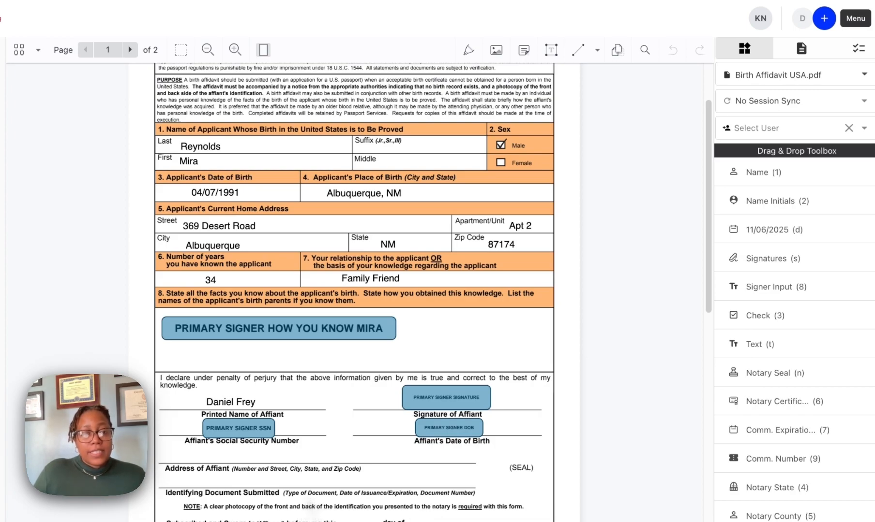
Add a primary signer text input with the hint "Current Address" and place it on the Address of Affiant line
key("8")
left_click(314, 309)
type("Current ")
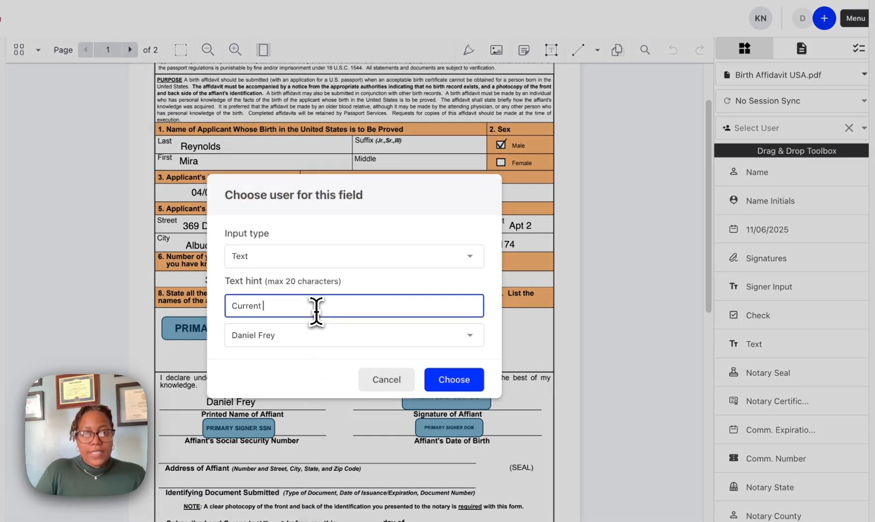
type("Adress")
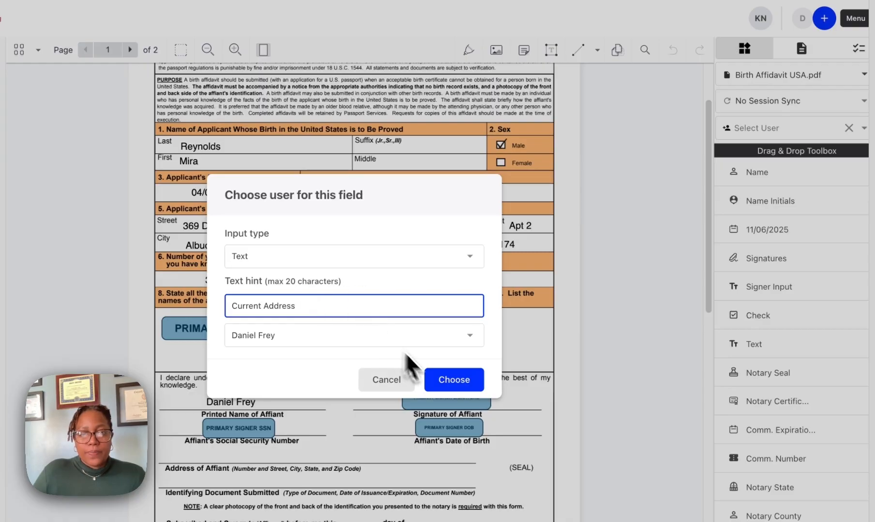
left_click(446, 381)
left_click_drag(334, 508, 189, 459)
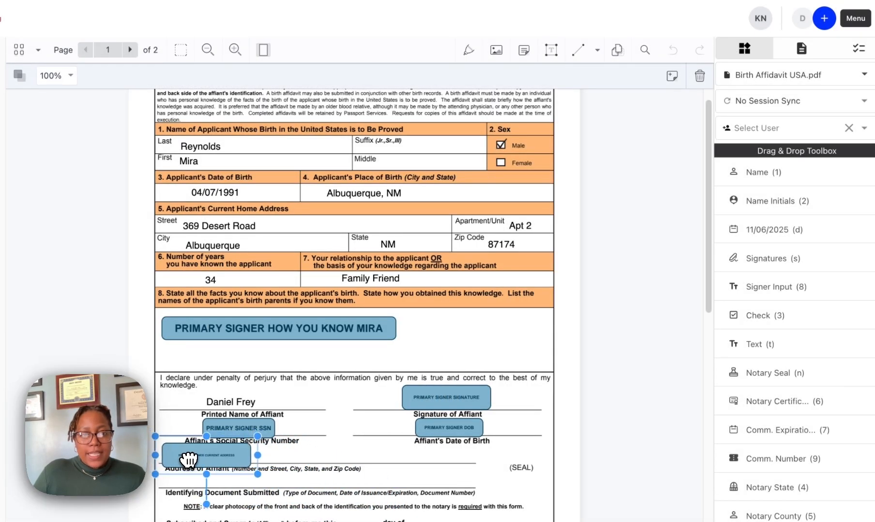
left_click(321, 475)
Look up the session's Participant ID & Status option, and enter "US Passport" on the Identifying Document Submitted line
scroll(322, 508, "down", 3)
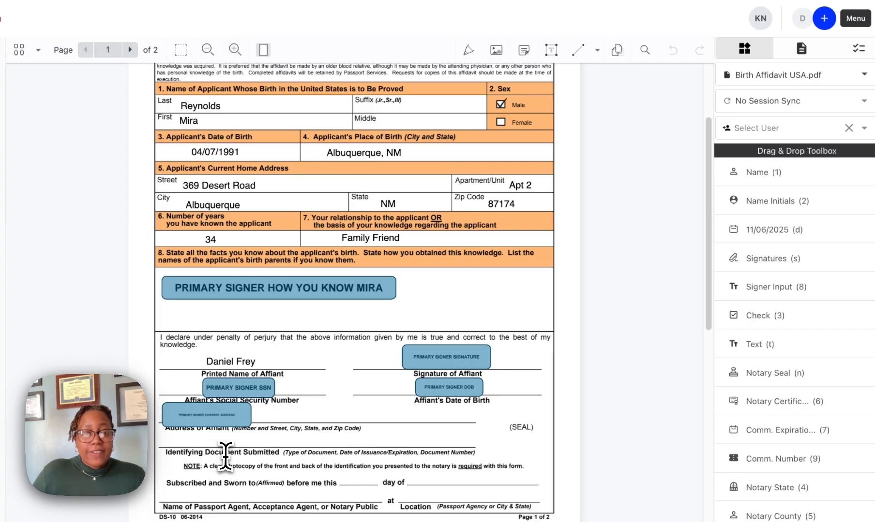
left_click(856, 19)
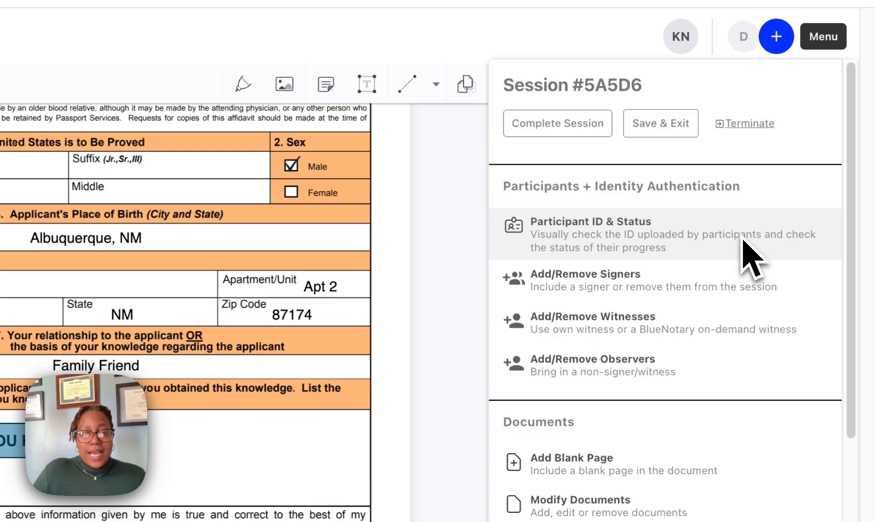
left_click(823, 37)
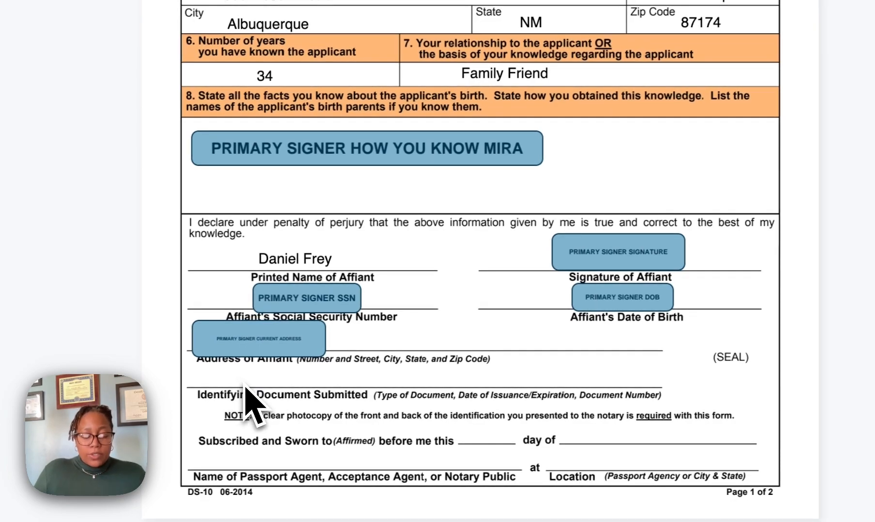
left_click(244, 387)
type("US Passport")
left_click(329, 428)
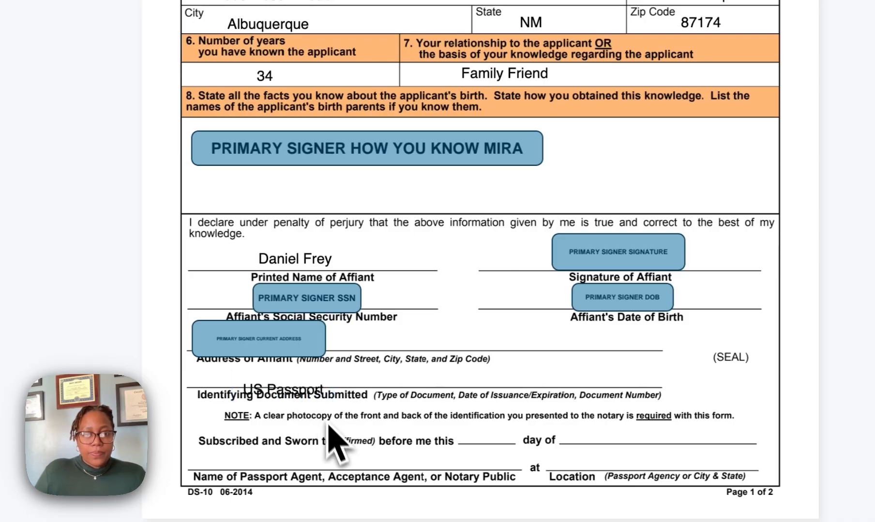
left_click_drag(315, 392, 274, 382)
left_click(390, 413)
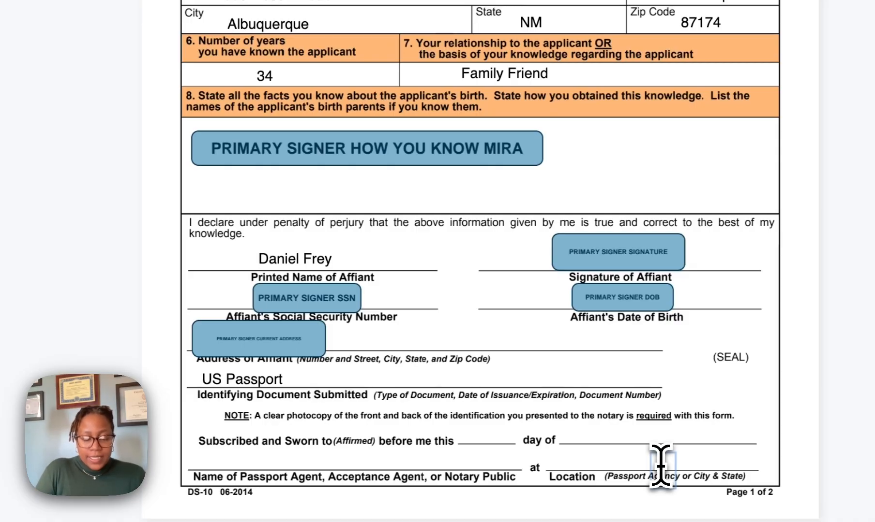
Place "6th" and "November" as the day and month on the Subscribed and Sworn lines
left_click_drag(661, 467, 478, 434)
left_click(592, 482)
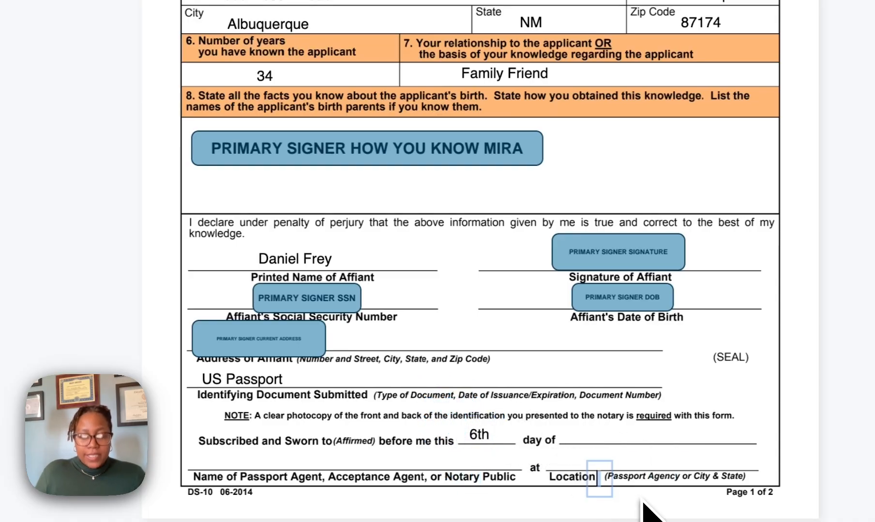
type("November")
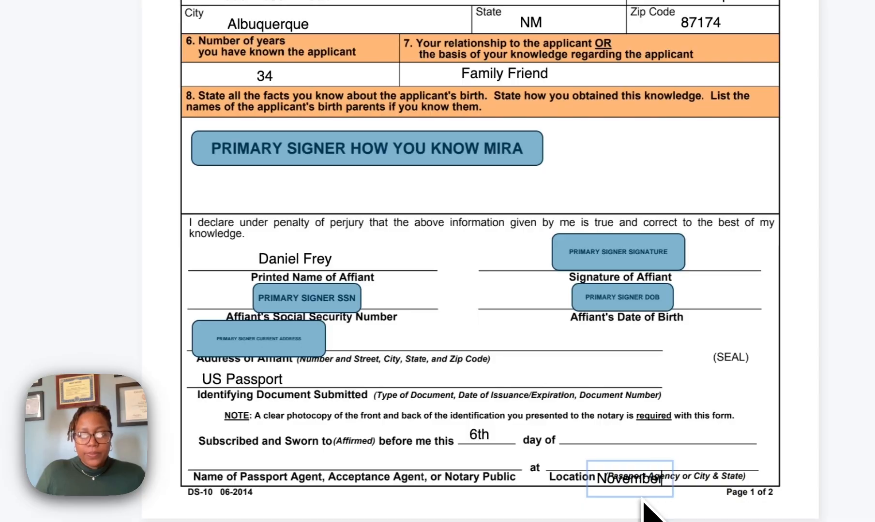
left_click(656, 512)
left_click_drag(638, 479, 628, 435)
left_click(679, 479)
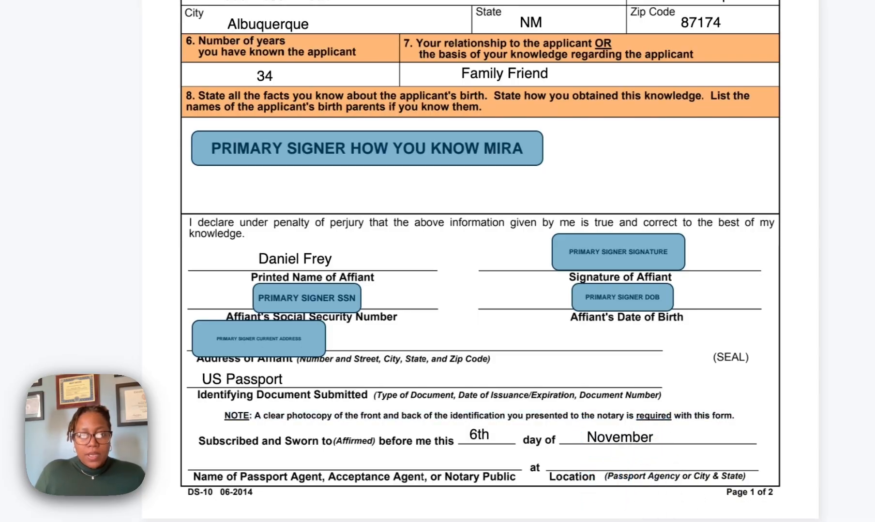
Add the notary's printed name and place it on the Name of Passport Agent, Acceptance Agent, or Notary Public line
left_click(369, 509)
left_click(621, 222)
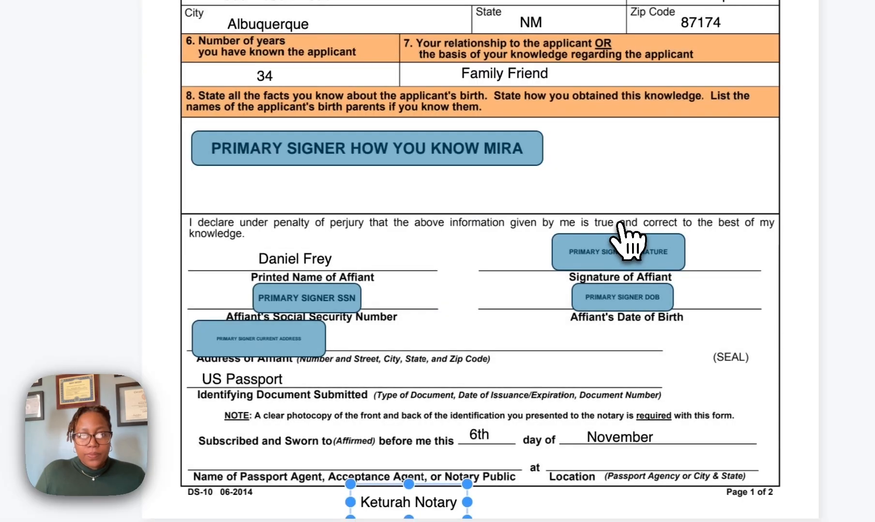
left_click_drag(421, 493, 261, 452)
left_click(363, 467)
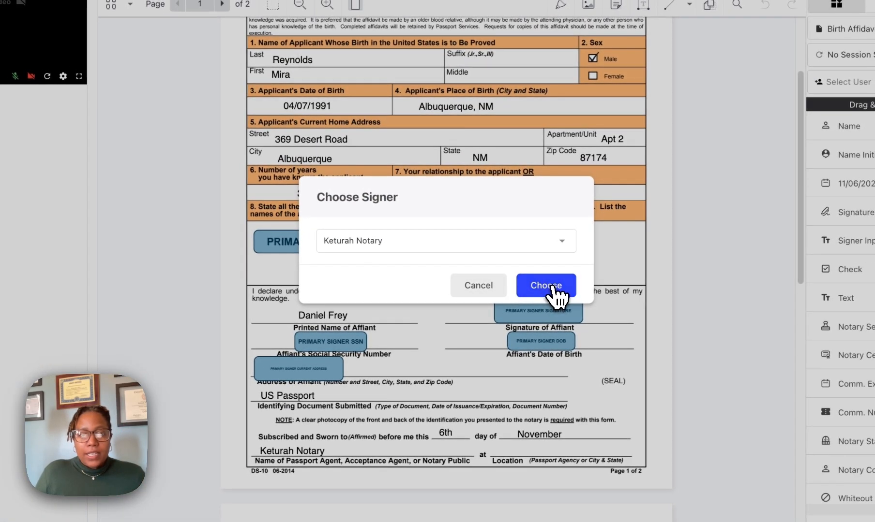
Adopt the blue handwritten-style notary signature with consent given, and place it beside the notary's printed name on the Notary Public line
left_click(560, 296)
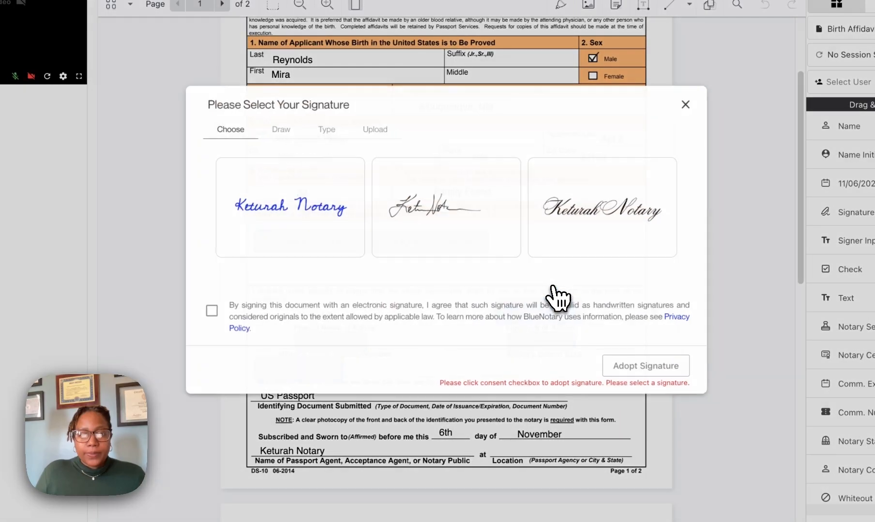
left_click(334, 234)
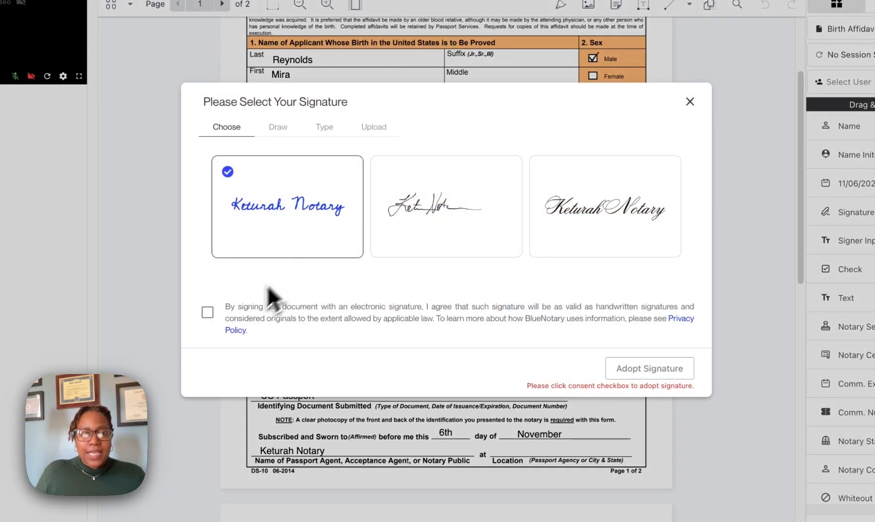
left_click(207, 312)
left_click(615, 382)
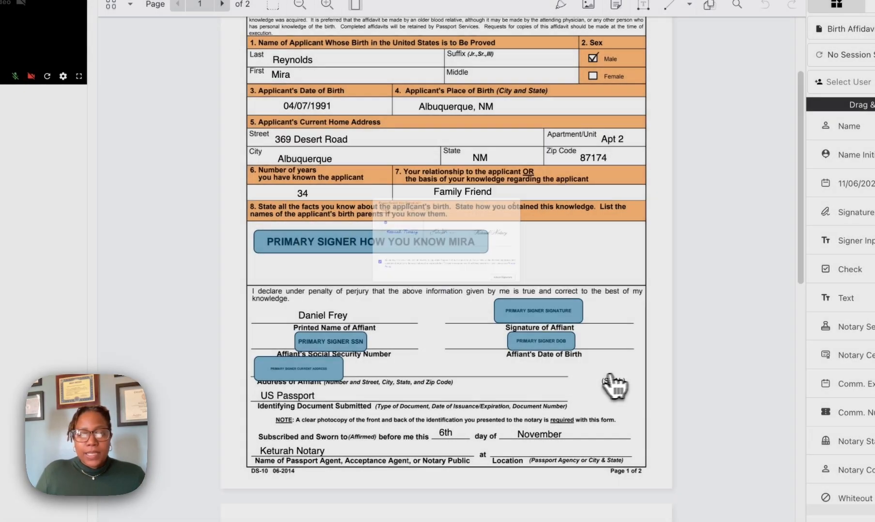
left_click_drag(506, 239, 402, 456)
left_click(494, 470)
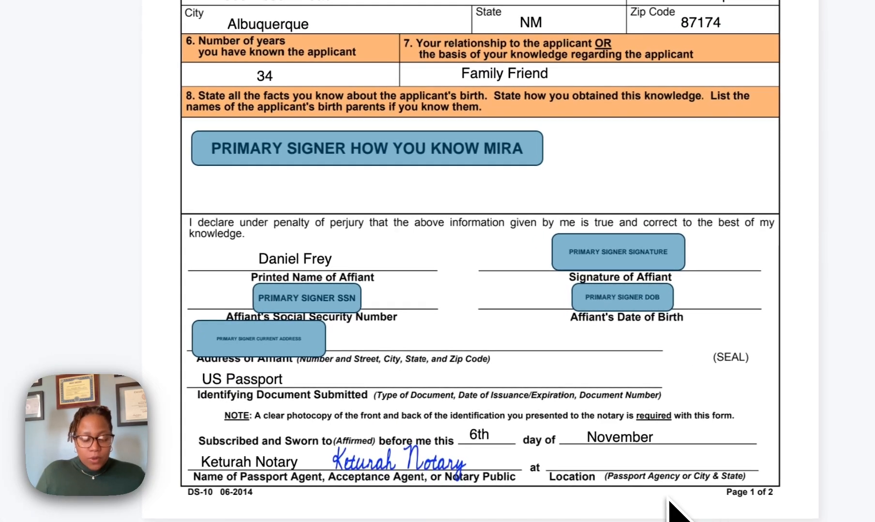
Add the text "Monroe, NY" and place it on the Location line
left_click(668, 500)
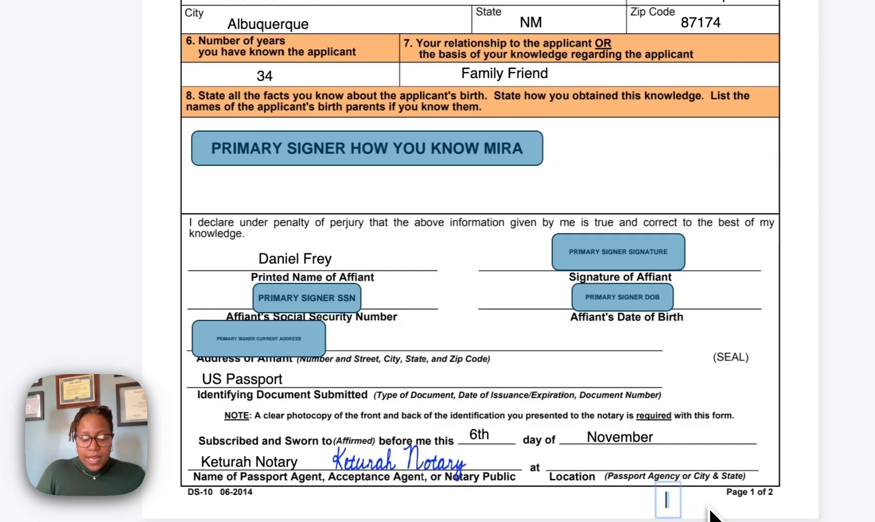
type("Monro")
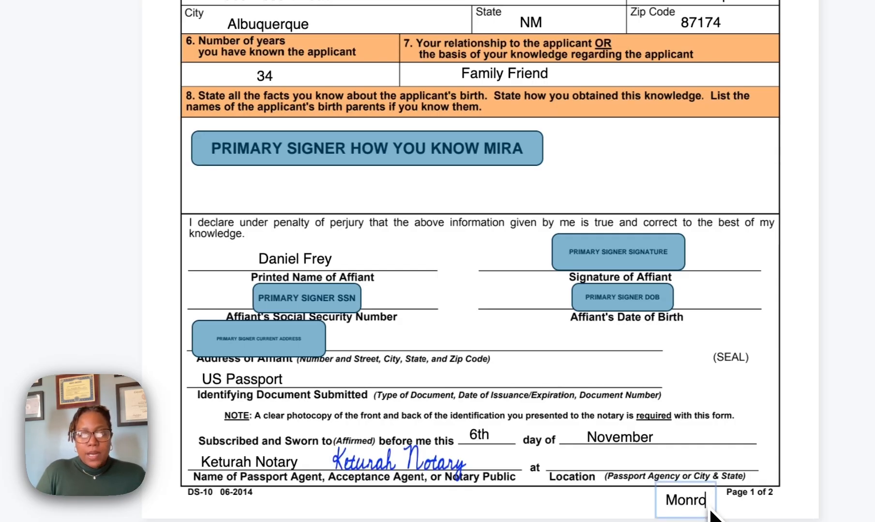
type("e, NY")
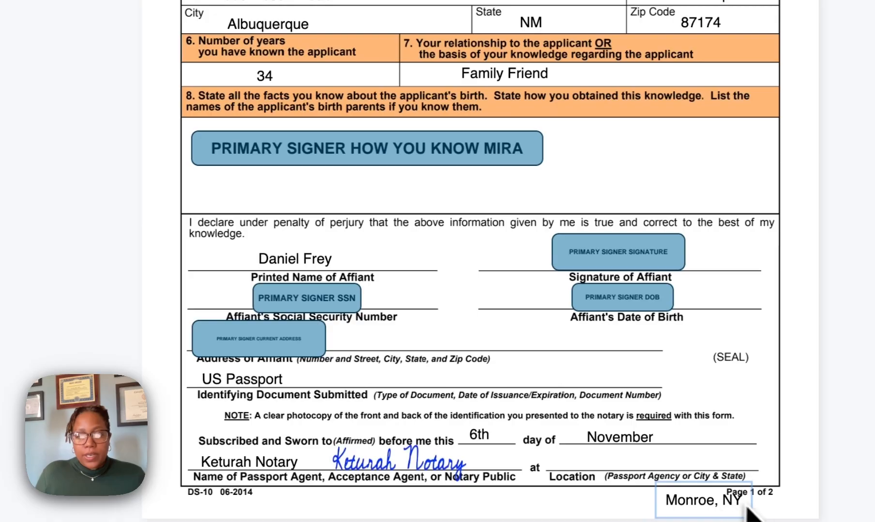
left_click_drag(733, 508, 665, 469)
left_click(737, 493)
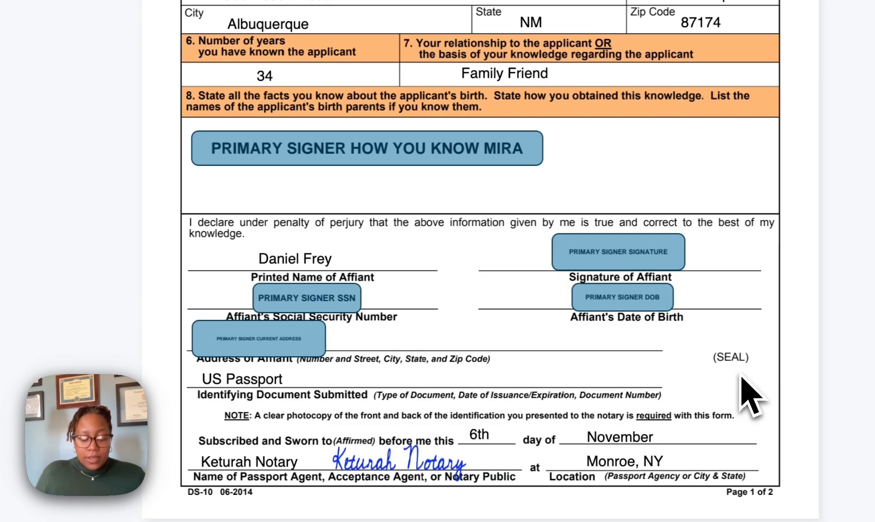
Add the notary seal, place it over the (SEAL) area beside the Address of Affiant line, and enlarge it slightly
left_click(768, 464)
left_click_drag(790, 487, 516, 350)
left_click_drag(481, 442, 614, 390)
left_click_drag(711, 373, 732, 382)
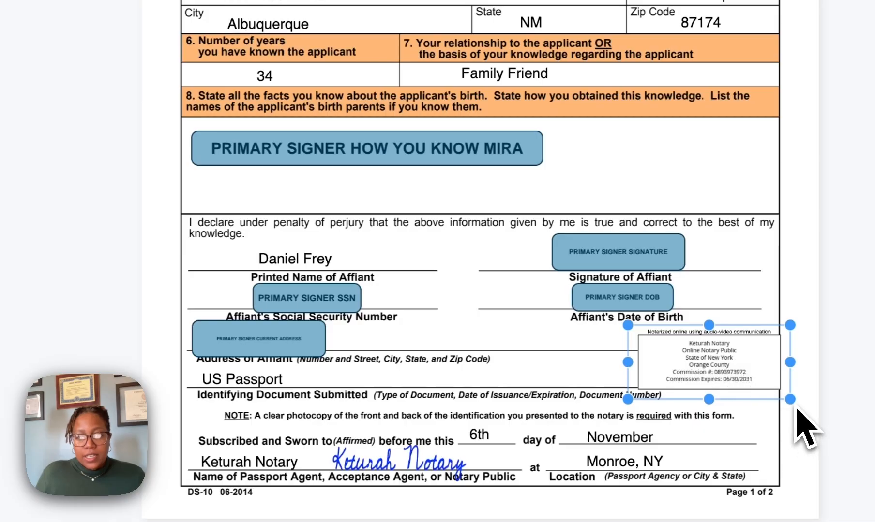
left_click_drag(788, 398, 815, 409)
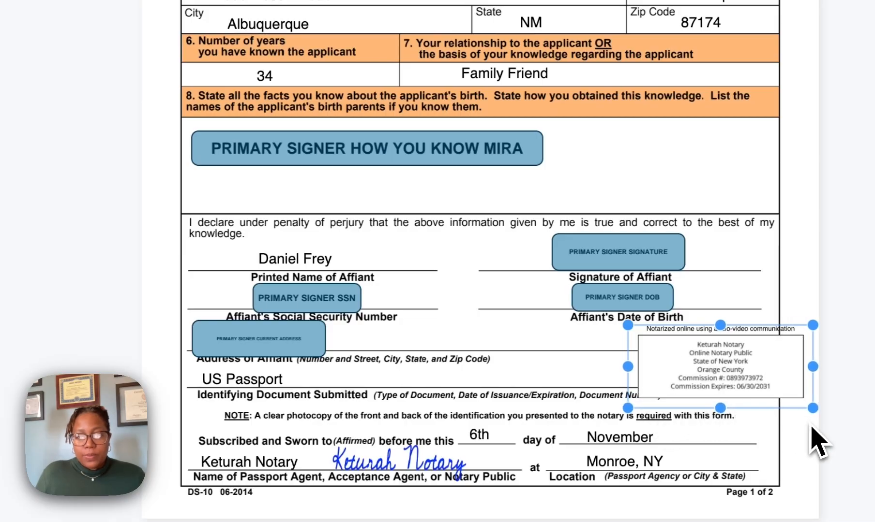
left_click(857, 454)
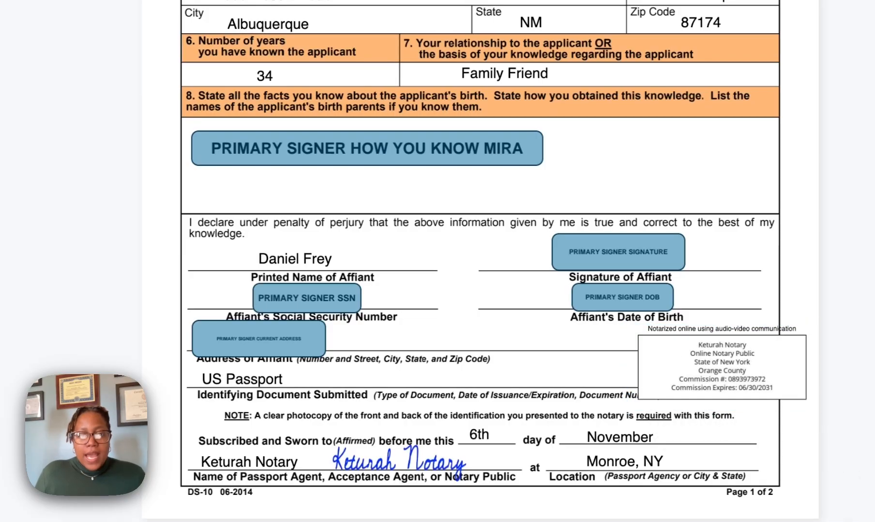